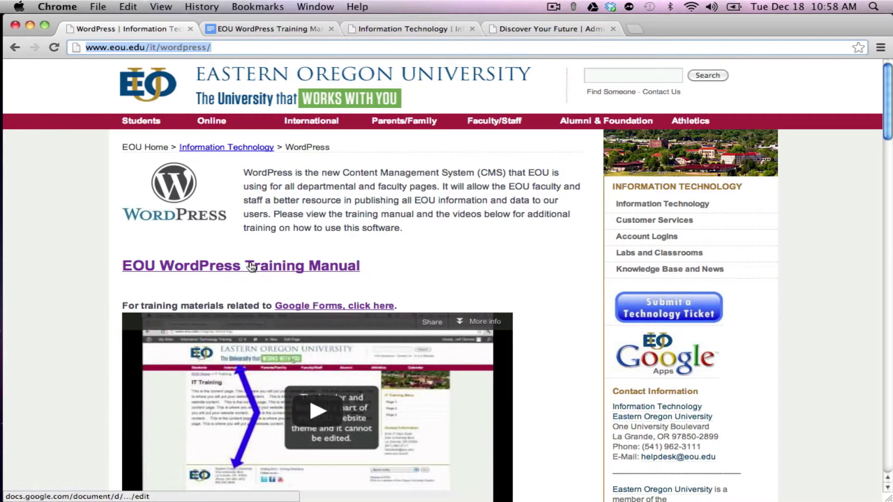
# Step: Consult the vSlider section of the training manual and open the Budget and Planning Committee site's dashboard
pyautogui.click(244, 28)
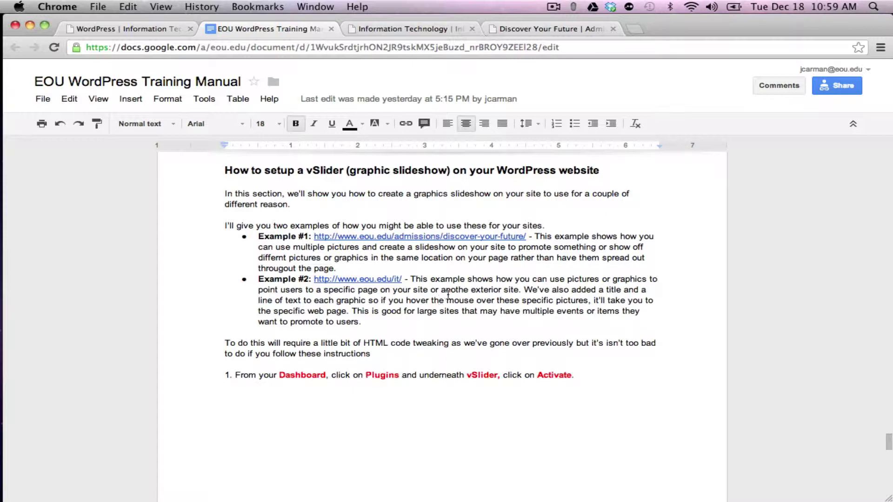
pyautogui.click(413, 29)
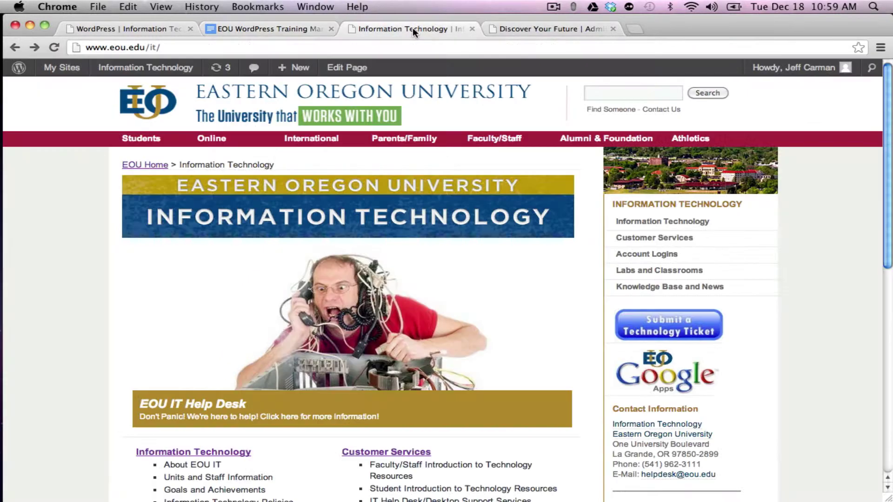
pyautogui.moveTo(71, 73)
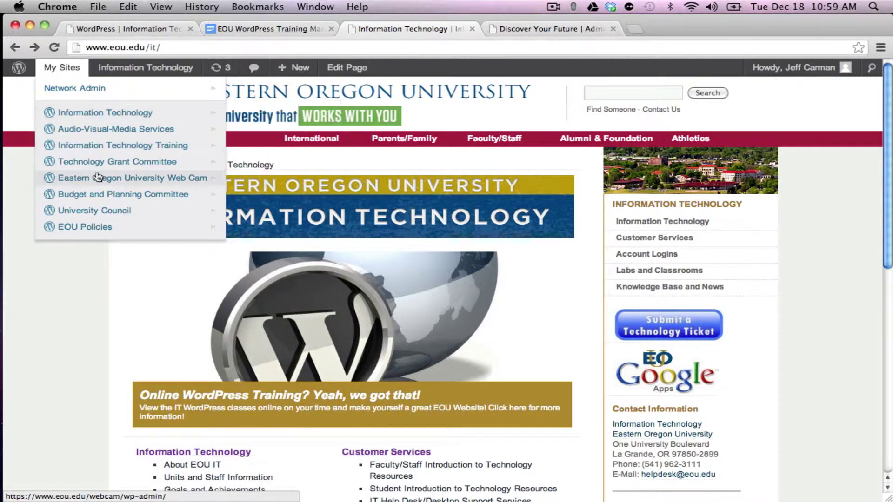
pyautogui.moveTo(101, 199)
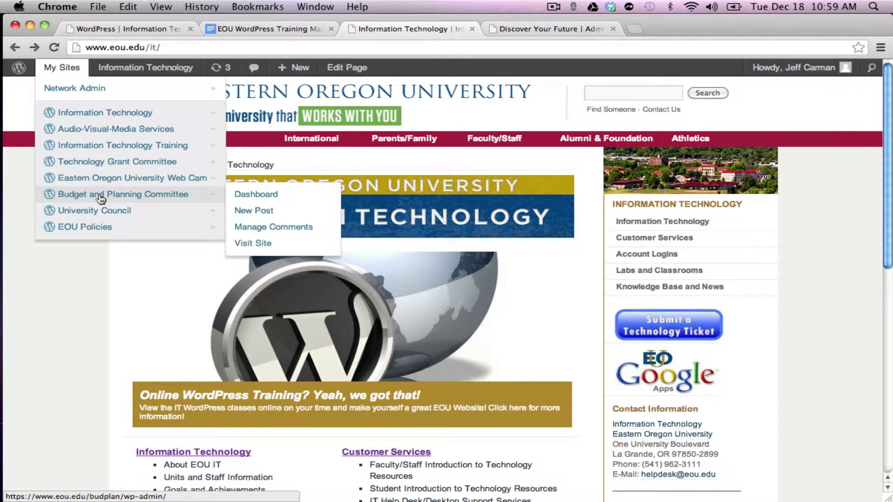
pyautogui.click(243, 196)
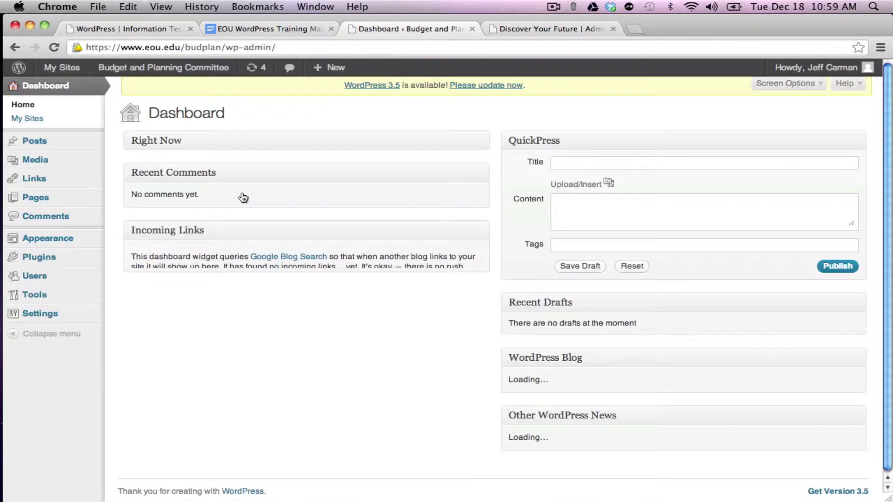
# Step: Activate the vSlider plugin on the Budget and Planning Committee site
pyautogui.click(51, 264)
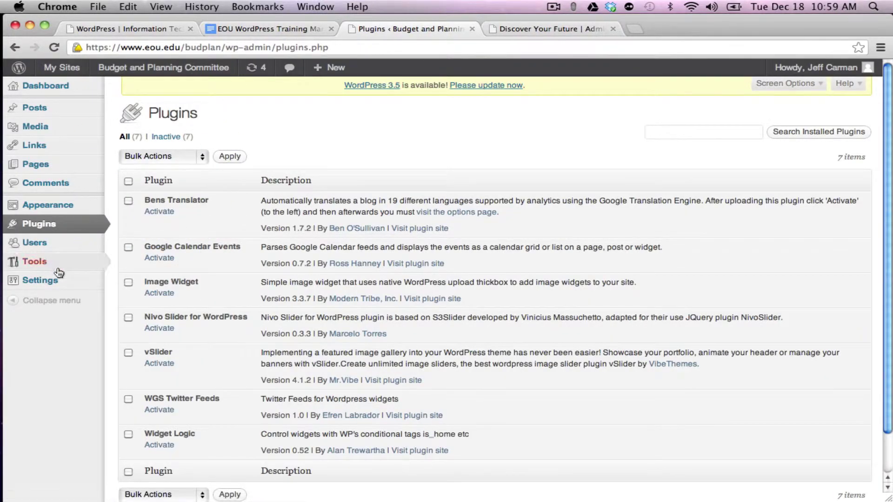
pyautogui.click(160, 364)
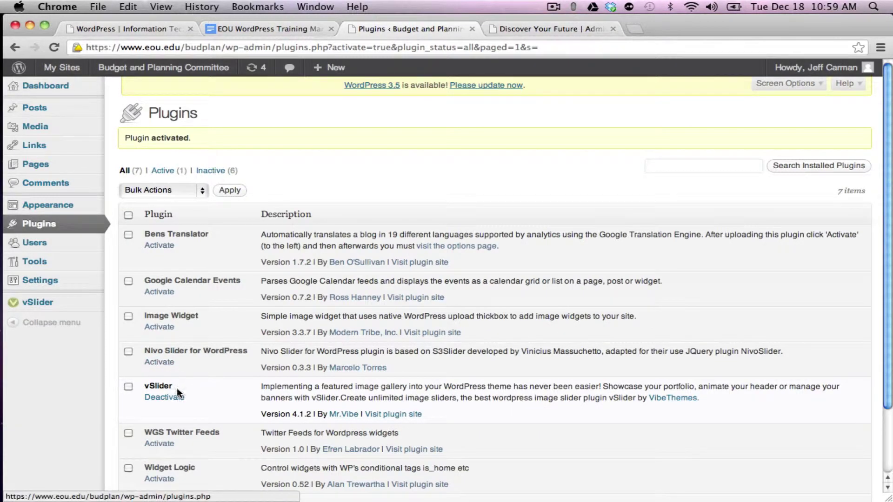
pyautogui.click(175, 402)
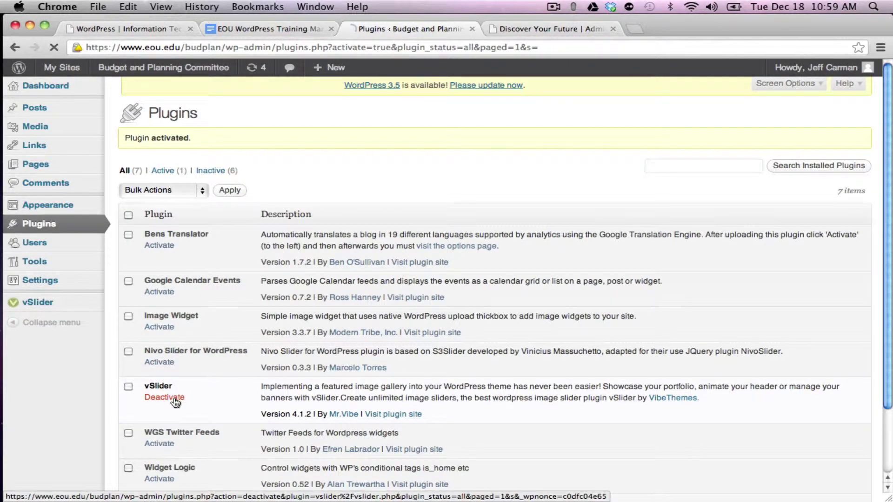
pyautogui.click(165, 398)
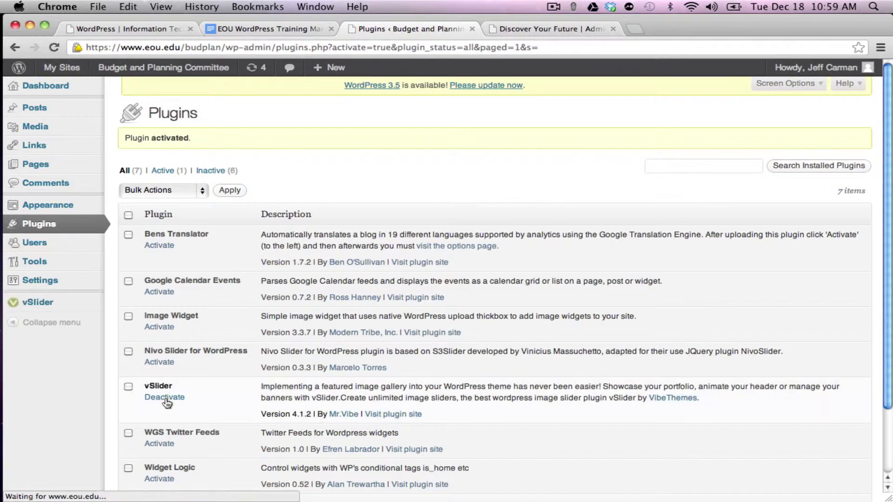
# Step: Add a new vSlider named Fake and open its options for editing
pyautogui.moveTo(49, 306)
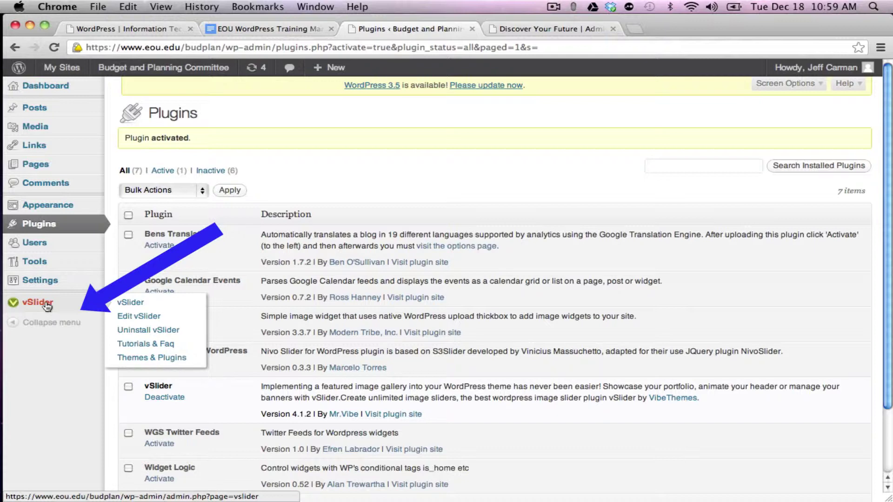
pyautogui.click(132, 305)
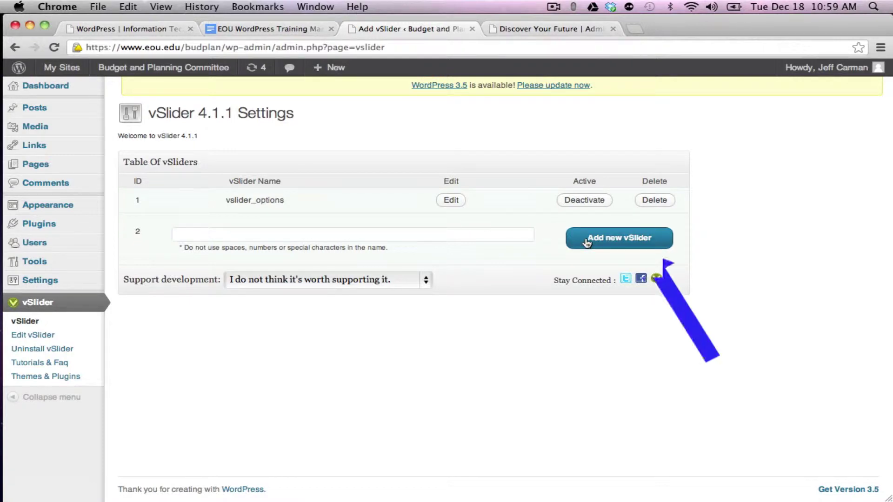
pyautogui.click(487, 238)
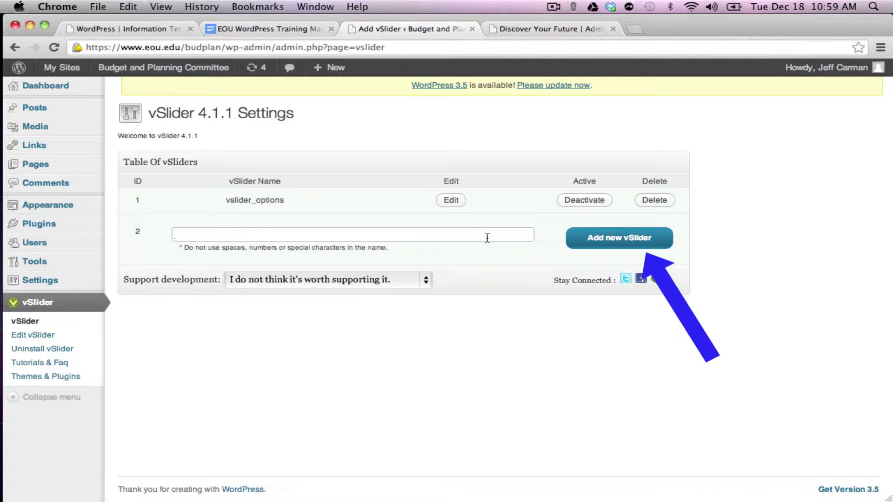
pyautogui.write('Fake')
pyautogui.click(636, 238)
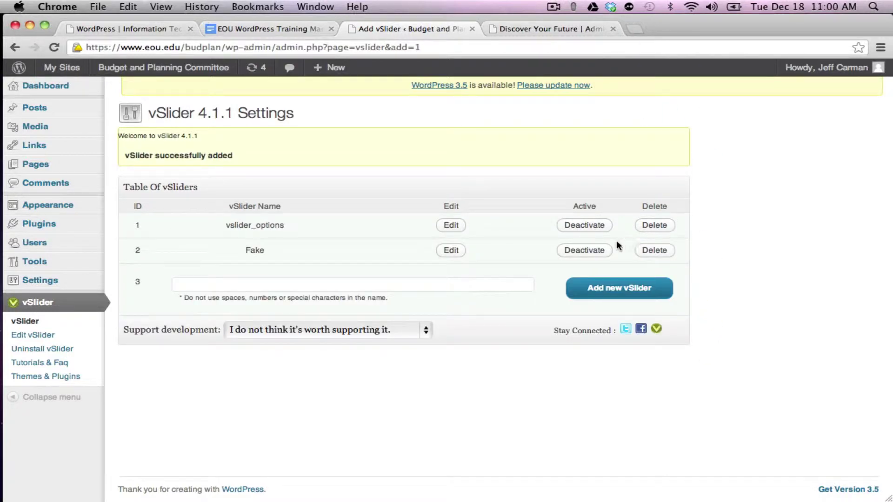
pyautogui.click(453, 251)
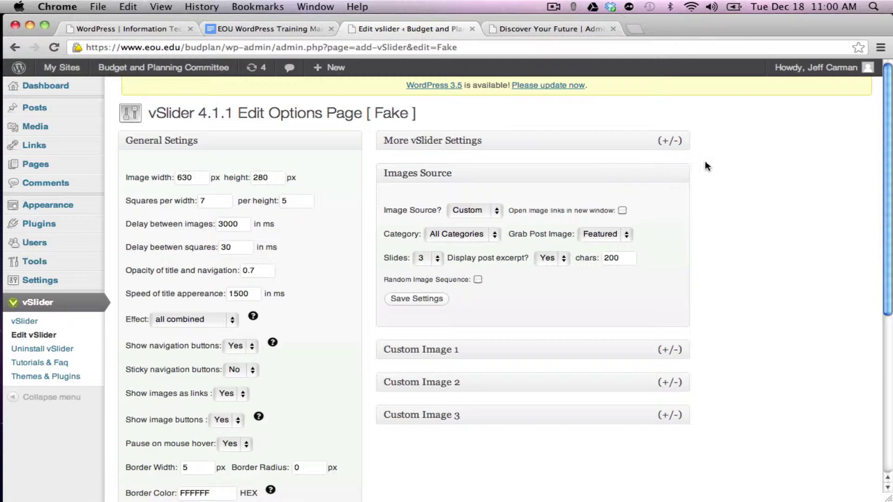
pyautogui.moveTo(887, 154); pyautogui.dragTo(887, 197)
# Step: Examine the recommended General Settings in the EOU WordPress Training Manual and compare them with the Fake slider's options
pyautogui.click(280, 29)
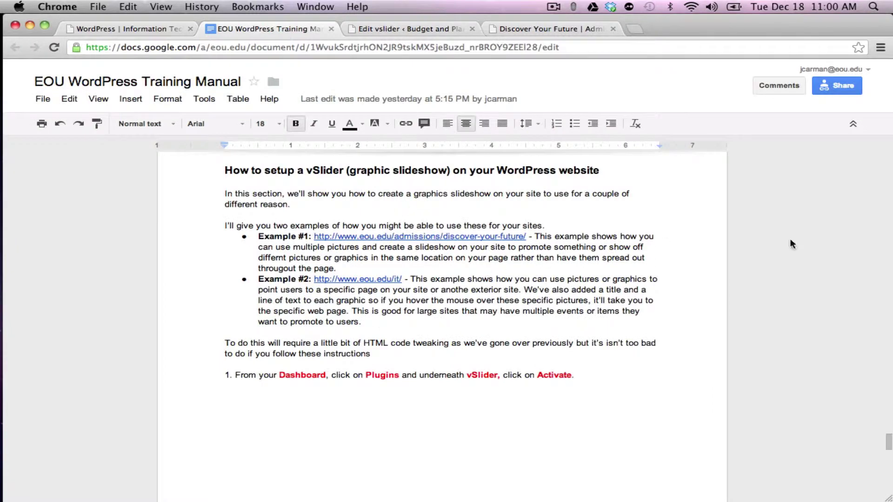
pyautogui.scroll(-10, 883, 267)
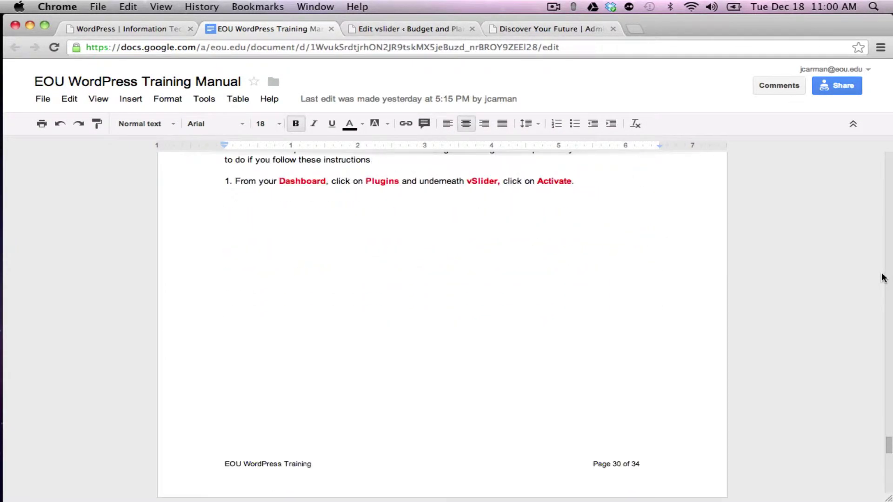
pyautogui.scroll(-8, 882, 278)
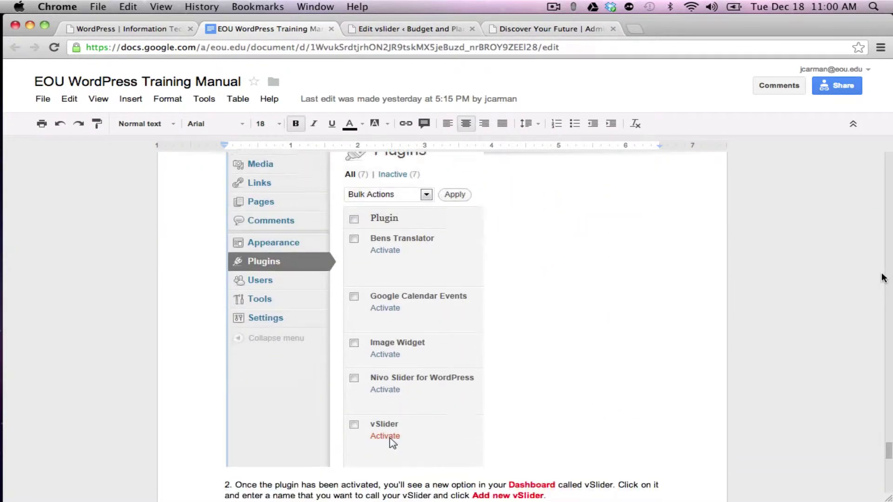
pyautogui.scroll(-10, 884, 278)
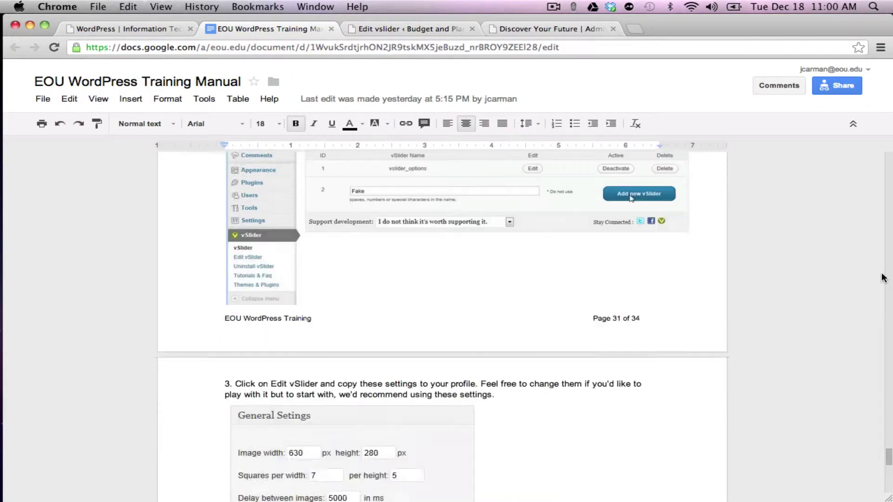
pyautogui.scroll(-2, 884, 278)
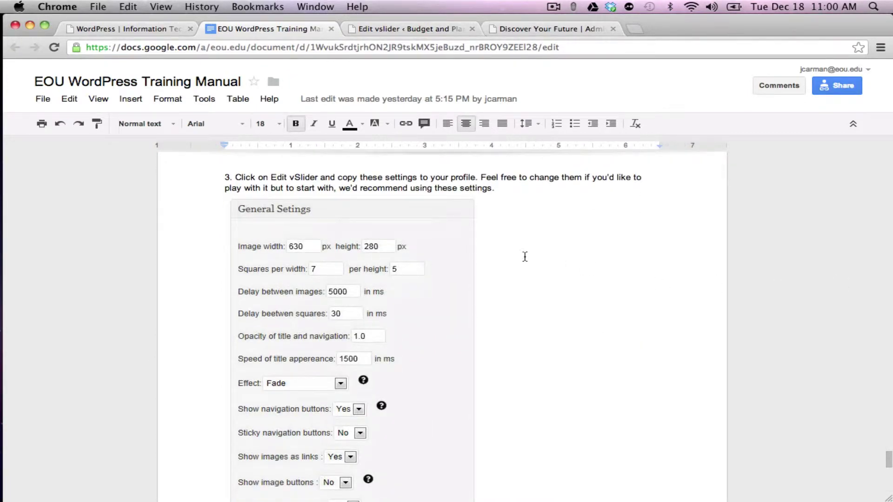
pyautogui.scroll(-5, 524, 257)
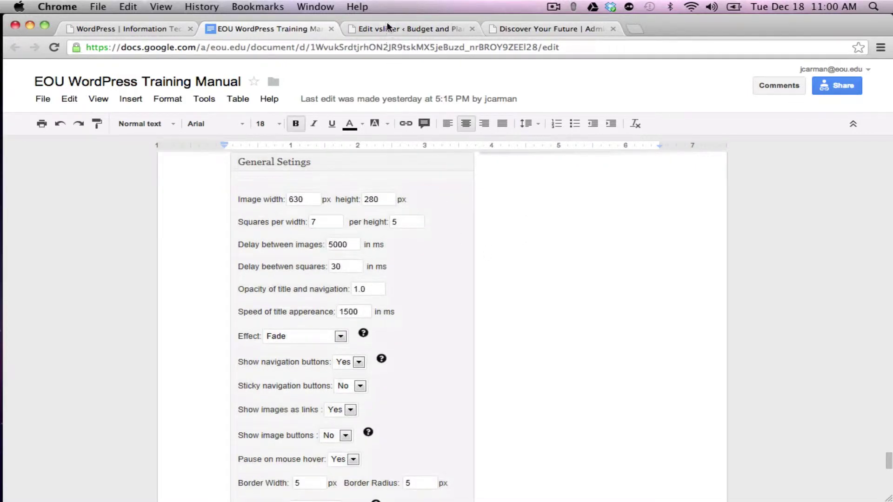
pyautogui.click(390, 29)
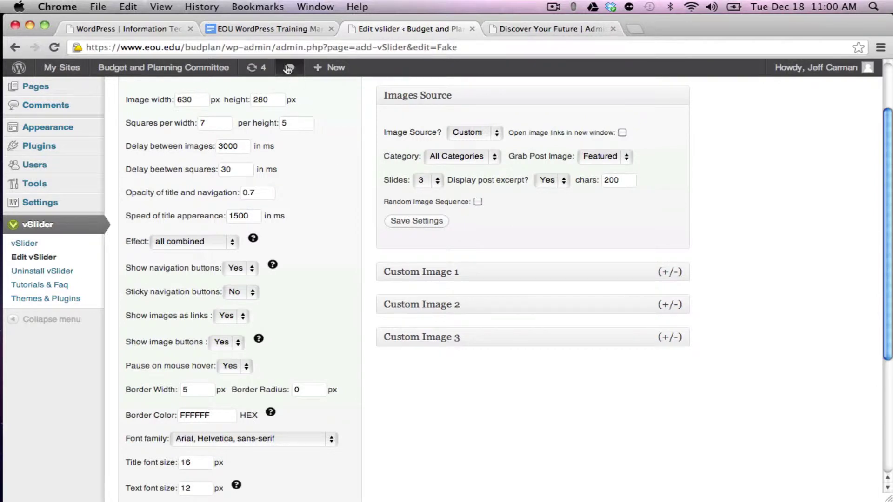
pyautogui.click(277, 32)
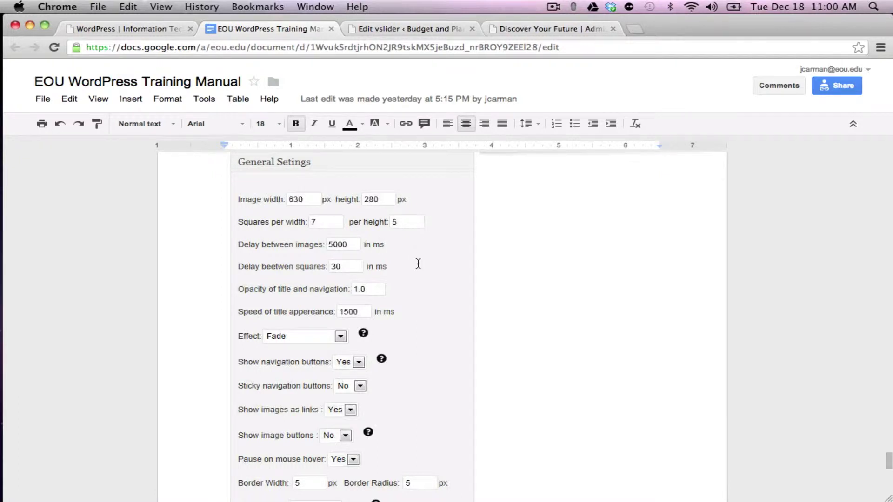
pyautogui.scroll(-3, 418, 264)
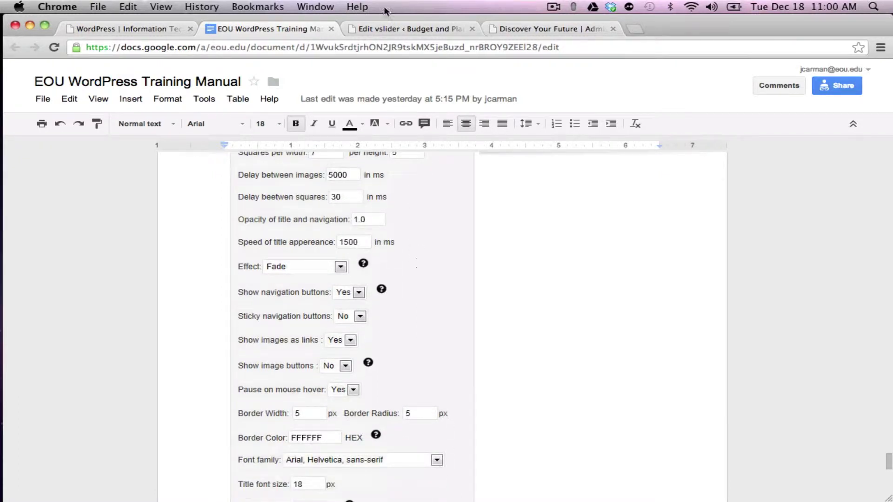
pyautogui.click(388, 29)
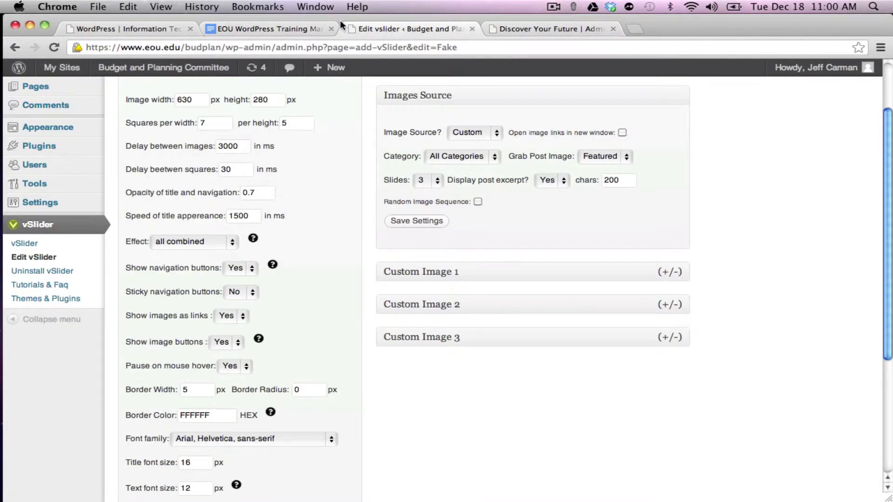
# Step: View the example slideshow on the Discover Your Future page and expand the Custom Image 1 settings of the Fake slider
pyautogui.click(498, 31)
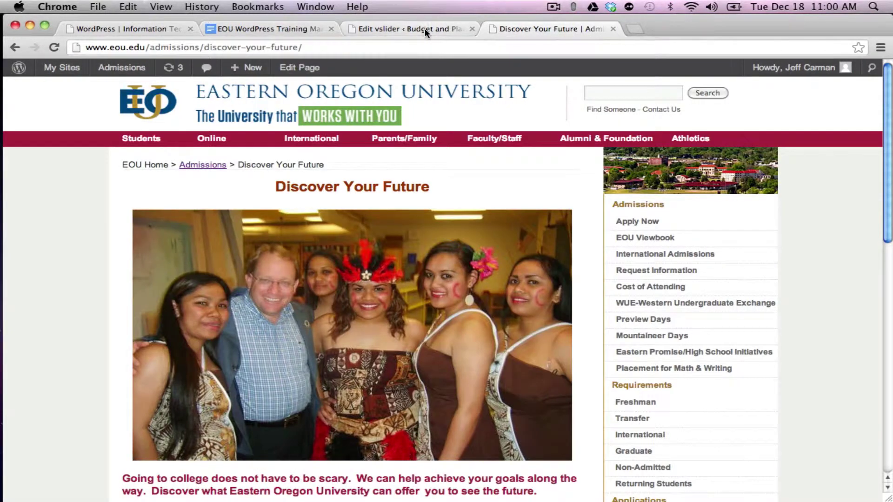
pyautogui.click(417, 29)
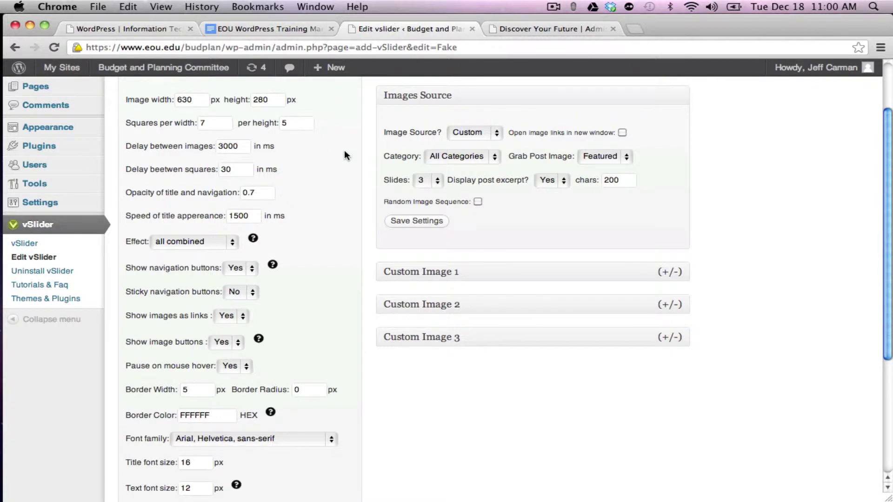
pyautogui.click(529, 30)
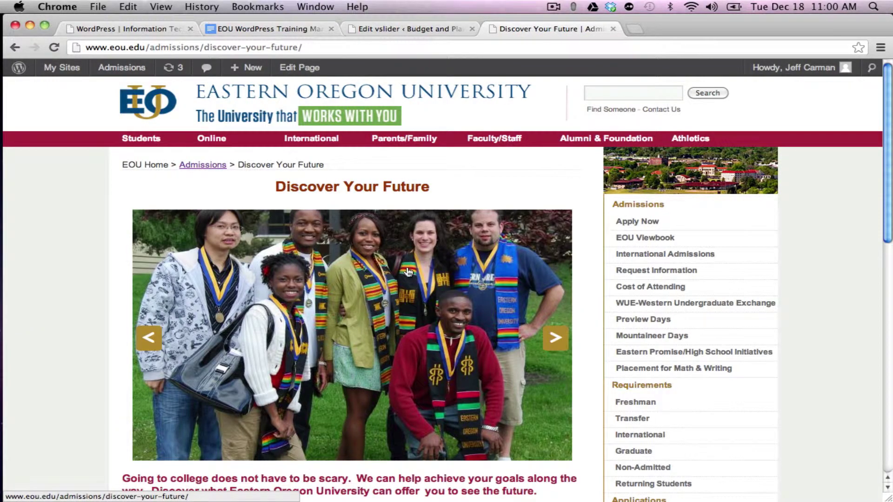
pyautogui.click(400, 28)
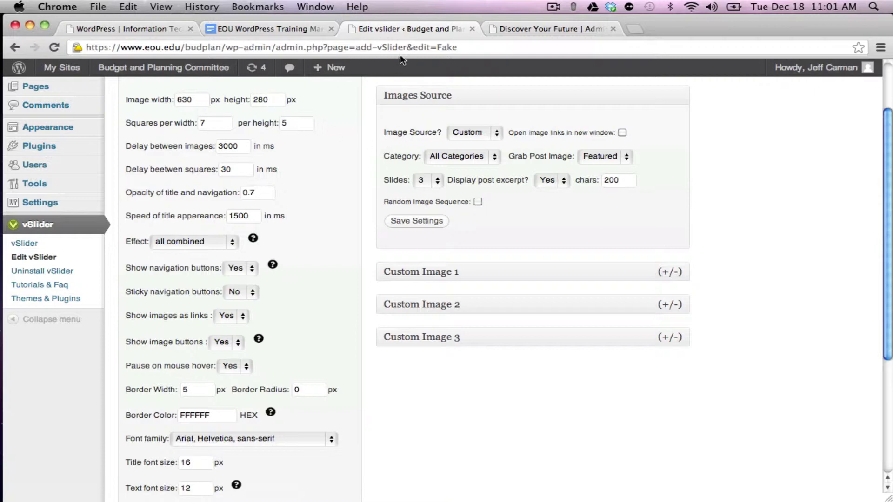
pyautogui.click(665, 273)
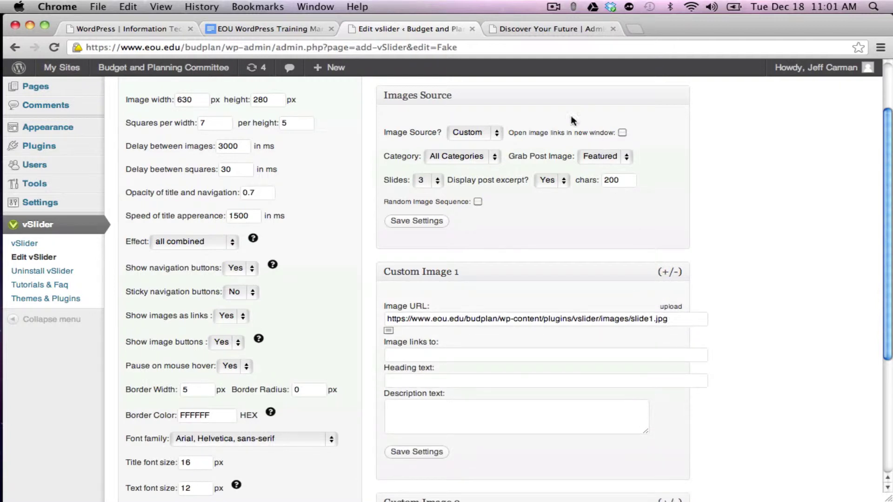
# Step: Open the edit options of IT_Home_Slider on the Information Technology site
pyautogui.moveTo(74, 69)
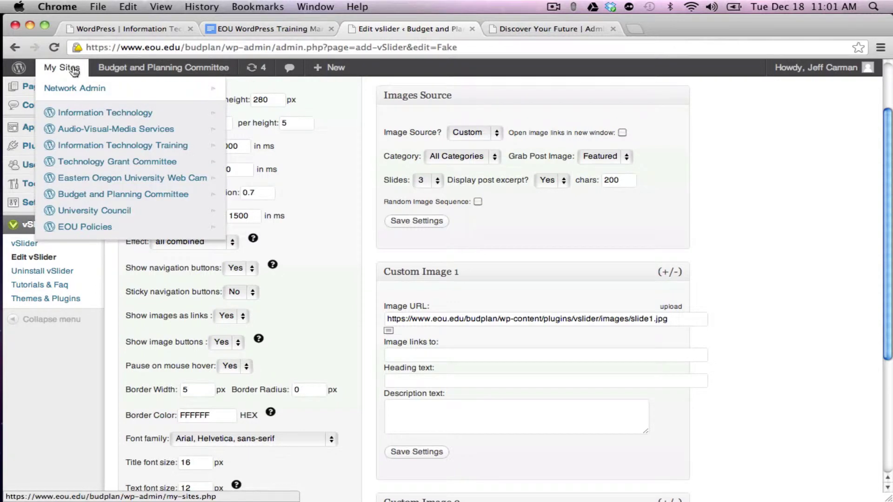
pyautogui.moveTo(77, 113)
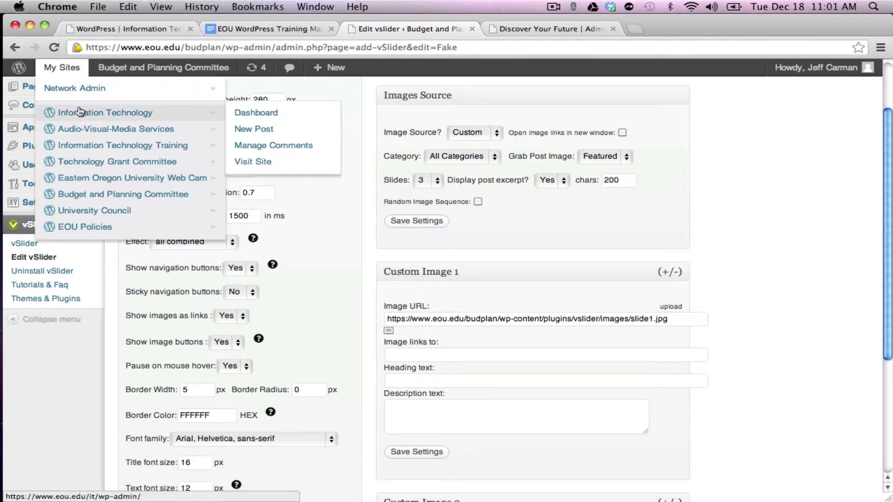
pyautogui.click(244, 114)
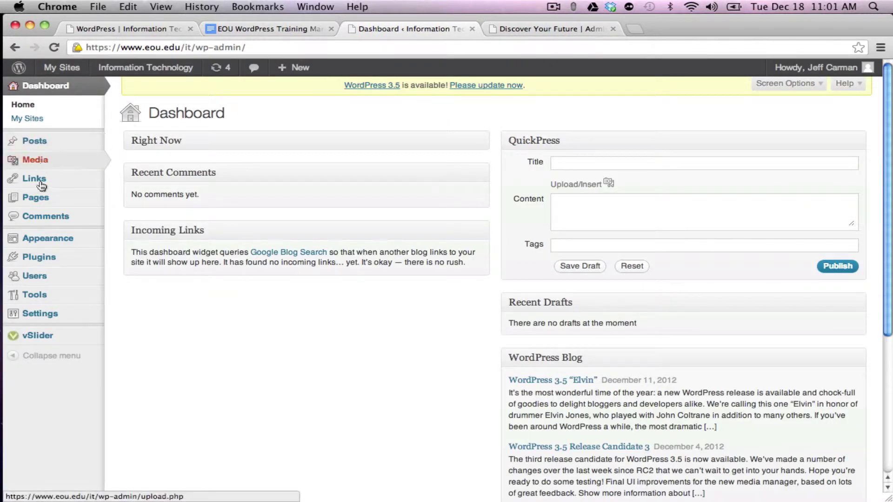
pyautogui.moveTo(40, 335)
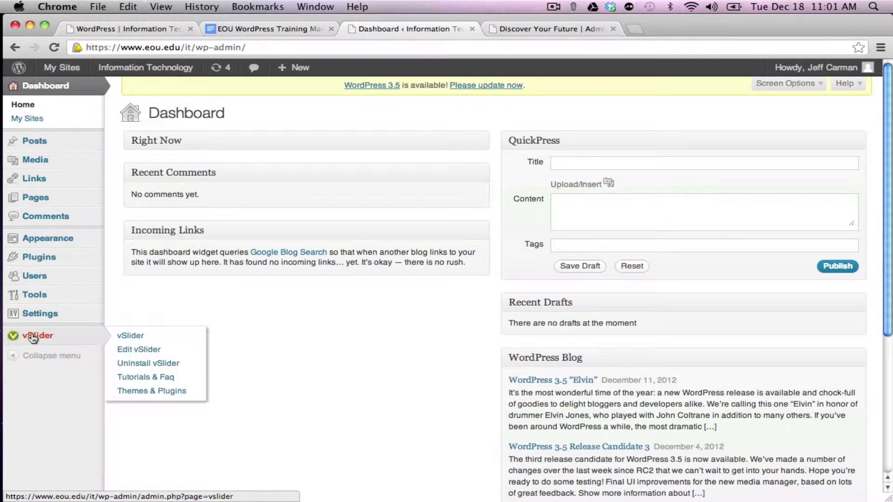
pyautogui.click(129, 337)
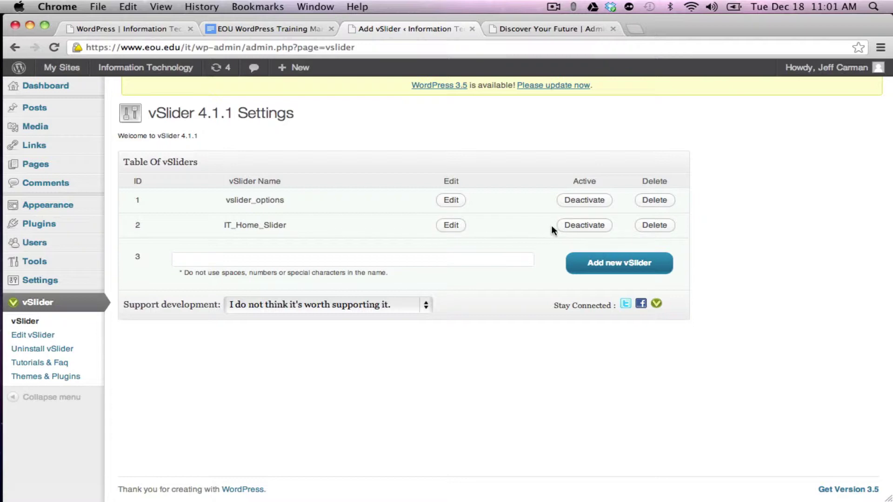
pyautogui.click(456, 228)
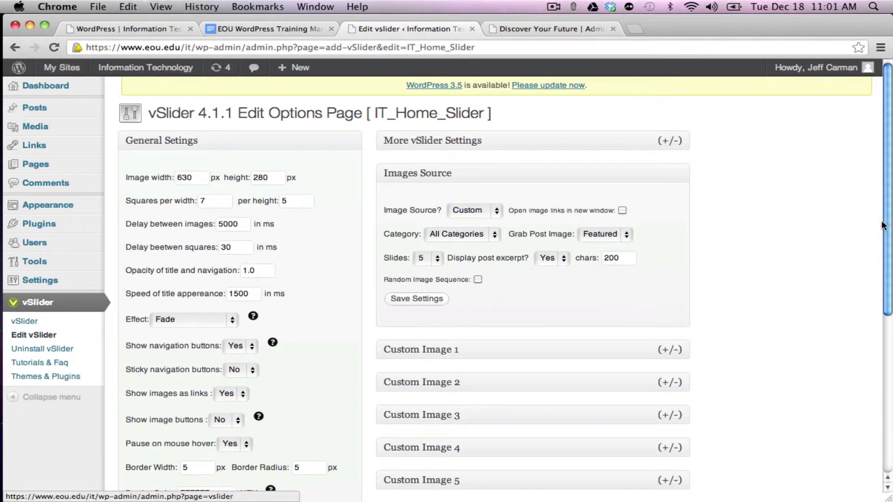
# Step: Examine the Custom Image 1 settings of IT_Home_Slider and compare them with the slideshow on the Discover Your Future page
pyautogui.moveTo(887, 226); pyautogui.dragTo(888, 252)
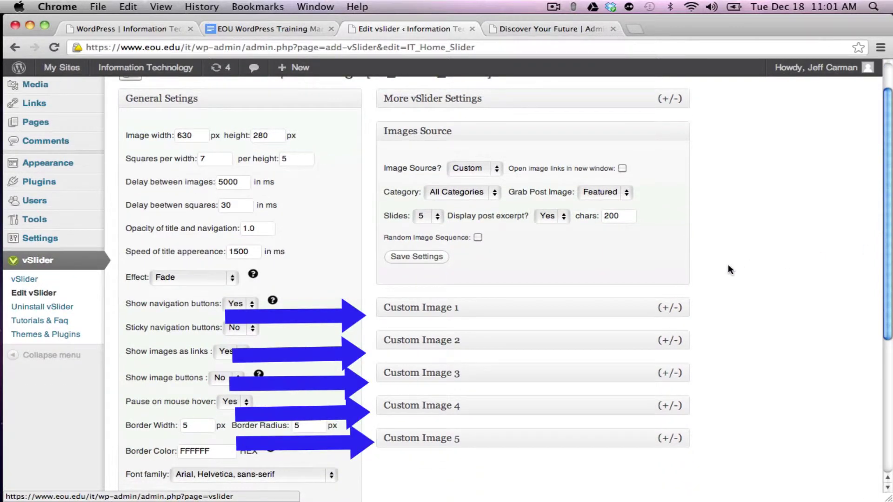
pyautogui.click(667, 310)
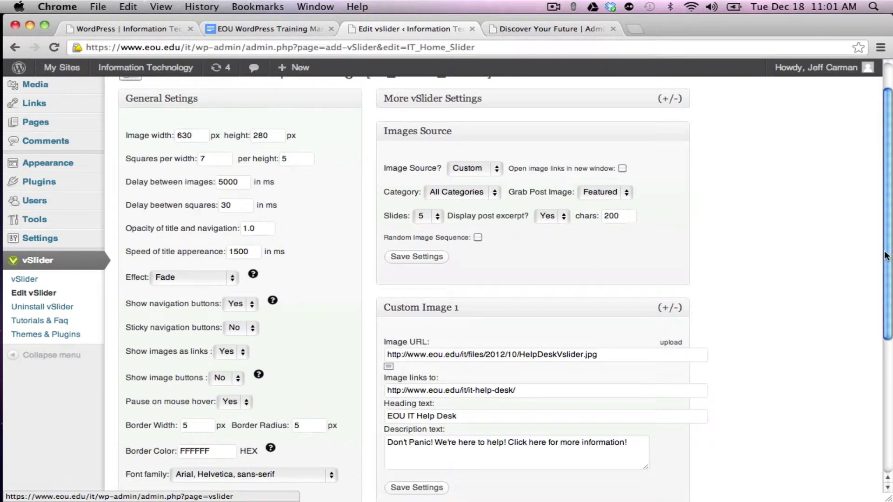
pyautogui.moveTo(887, 253); pyautogui.dragTo(887, 285)
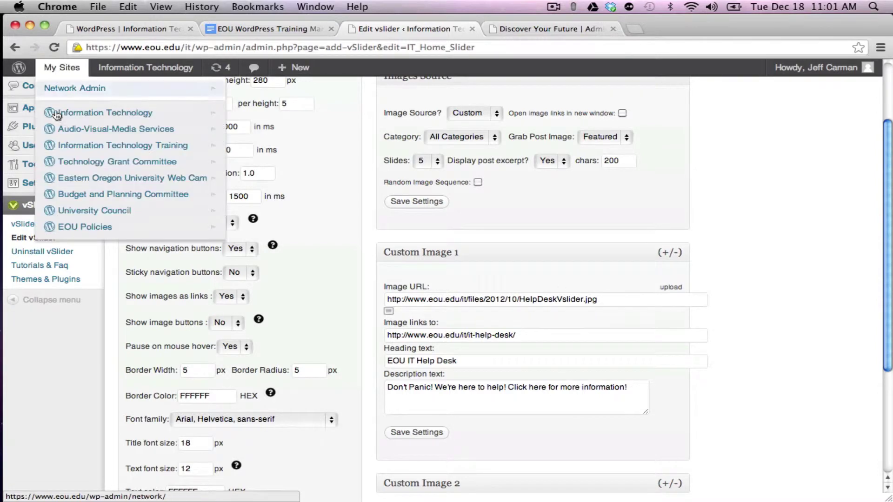
pyautogui.moveTo(38, 147)
pyautogui.scroll(3, 88, 159)
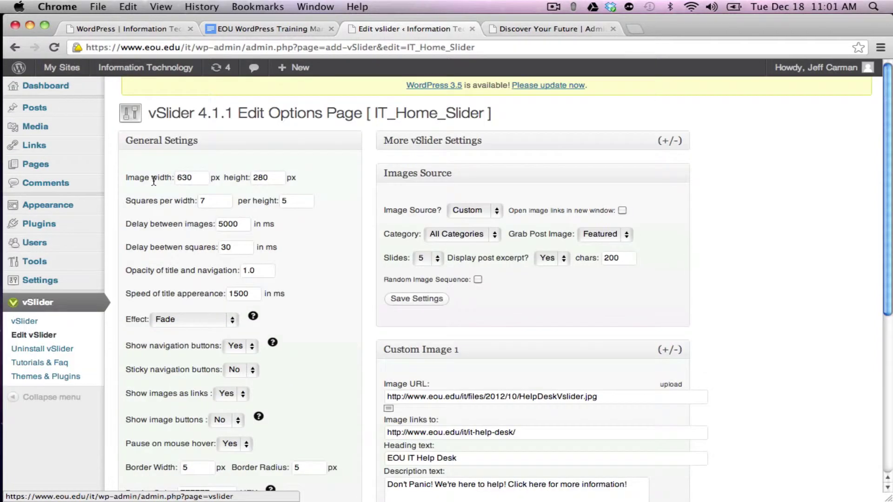
pyautogui.moveTo(53, 130)
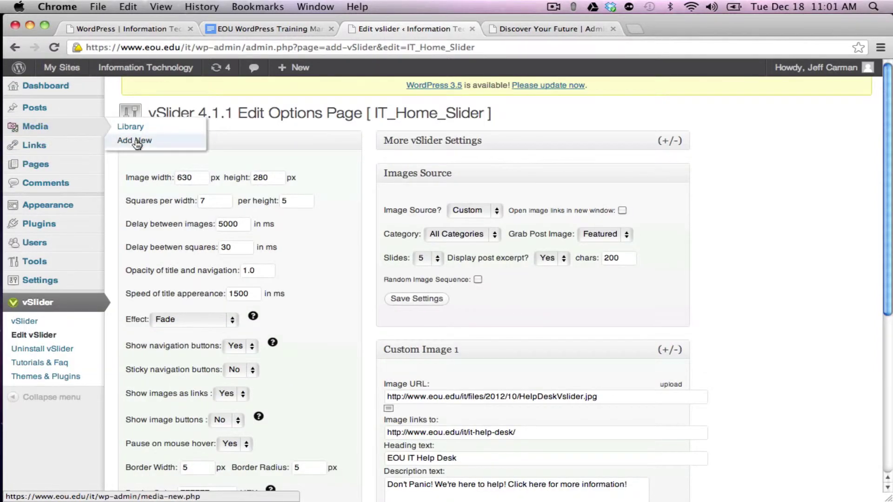
pyautogui.scroll(-5, 268, 269)
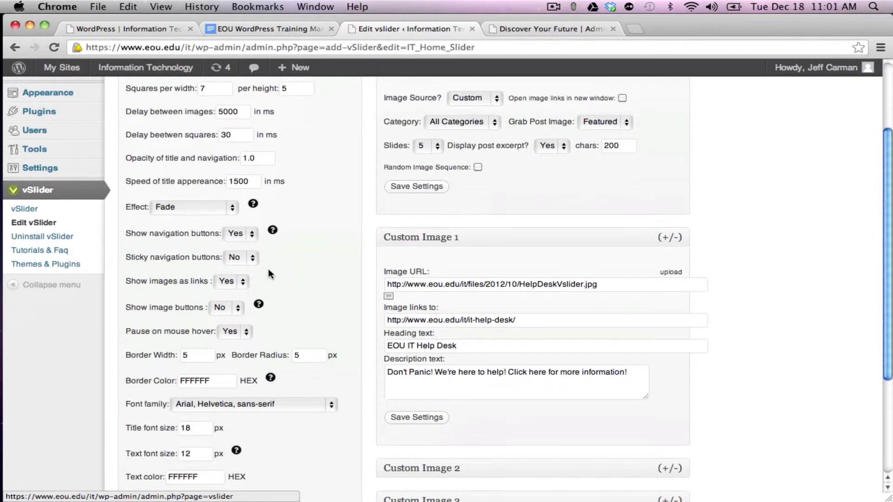
pyautogui.click(503, 29)
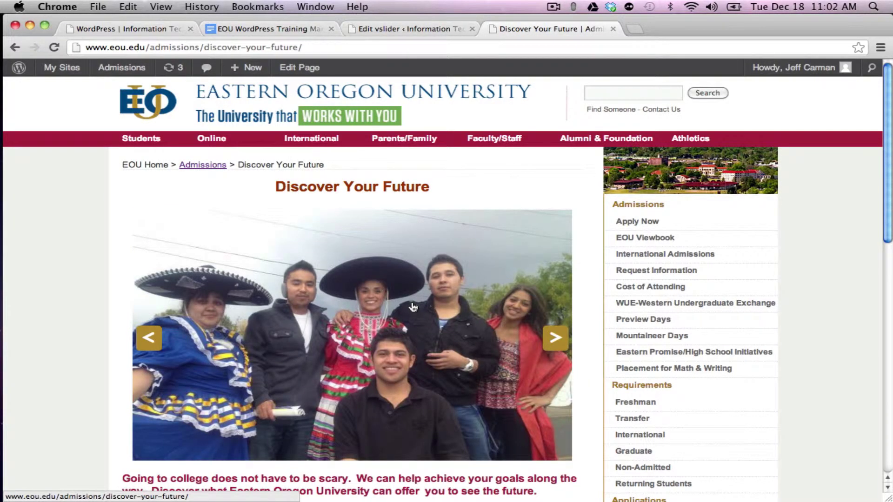
pyautogui.click(389, 30)
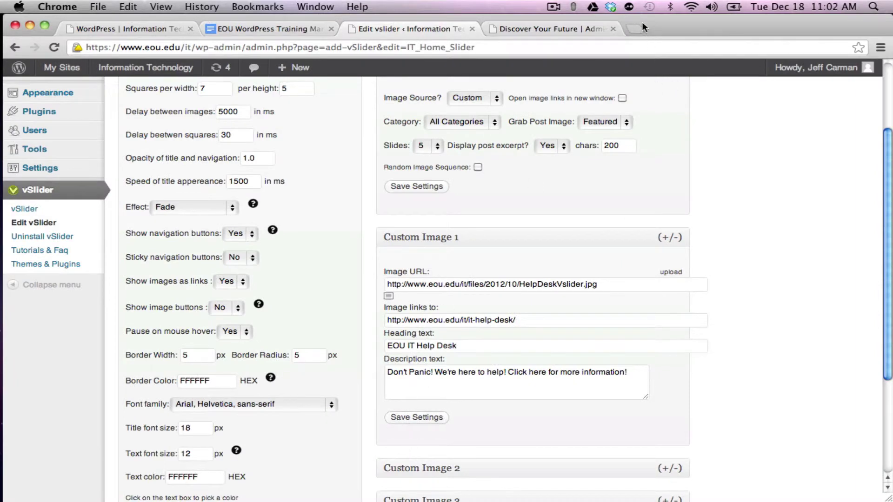
# Step: View the live slider at eou.edu/it/ in a new browser tab, following the Help Desk slide's link, and recheck its settings in IT_Home_Slider
pyautogui.click(632, 30)
pyautogui.write('eo')
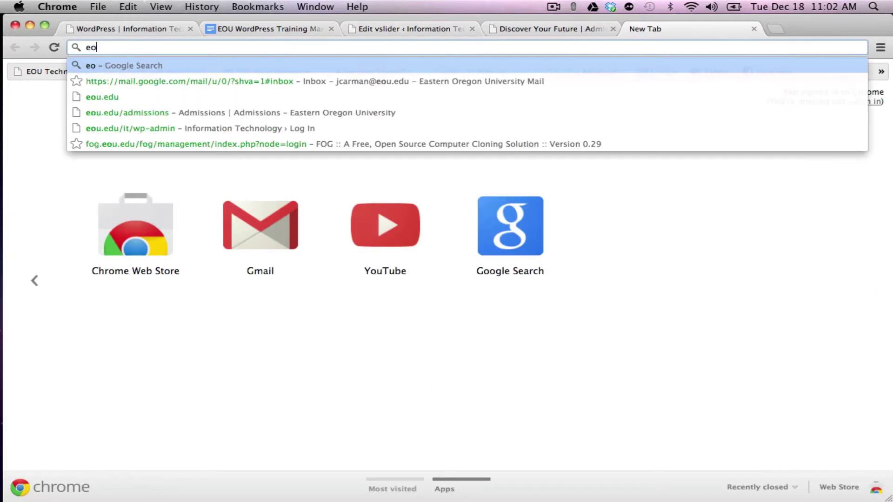
pyautogui.write('u.edu/it/')
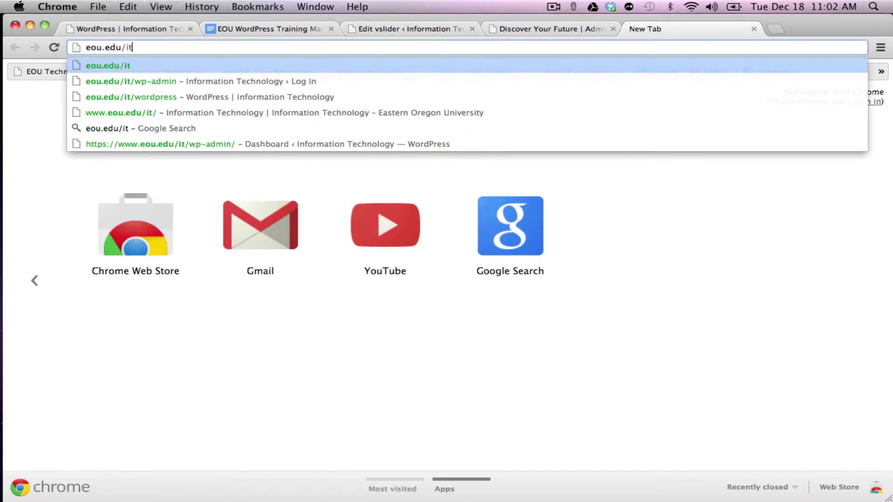
pyautogui.press('Return')
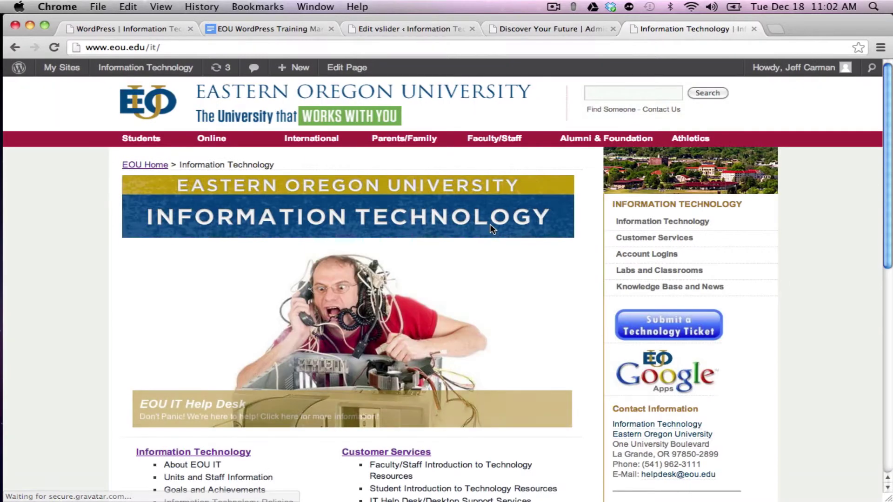
pyautogui.click(375, 329)
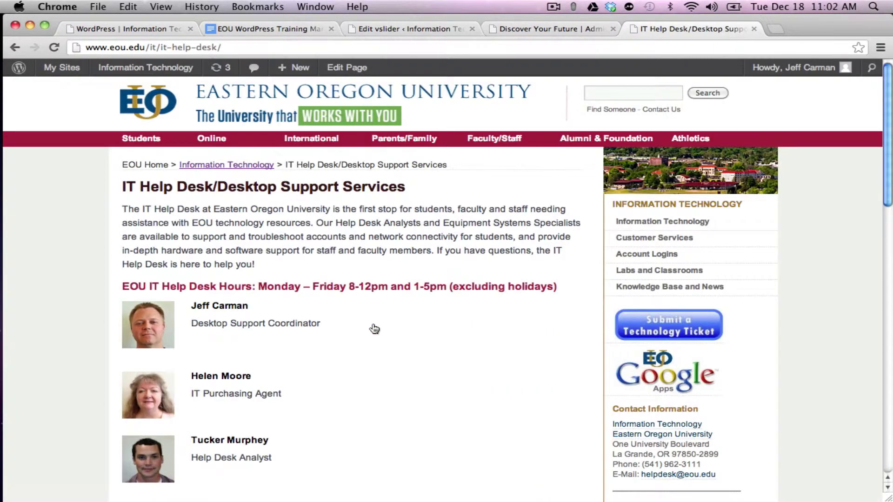
pyautogui.click(395, 29)
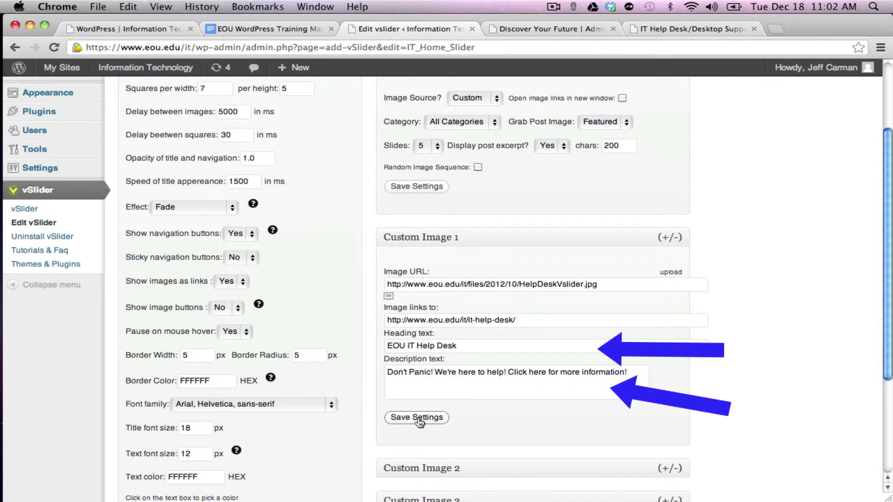
pyautogui.moveTo(889, 201); pyautogui.dragTo(886, 285)
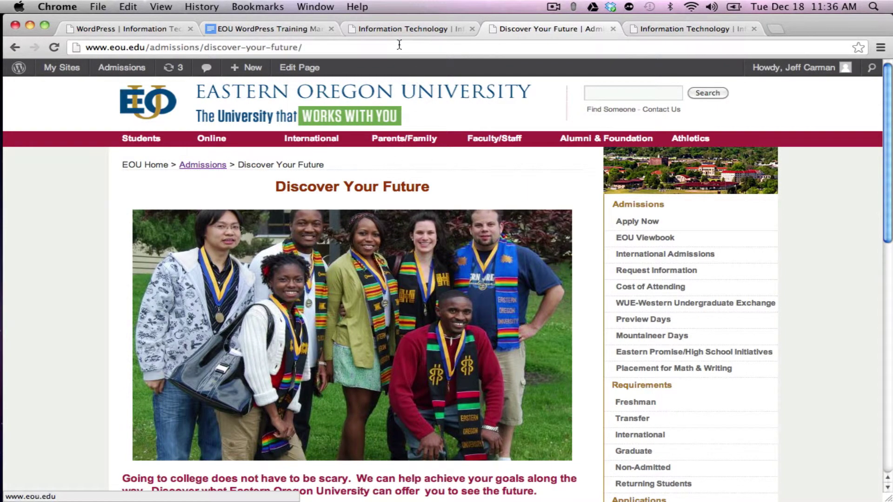
# Step: View the Information Technology home page slideshow and consult the vSlider embed code in the EOU WordPress Training Manual
pyautogui.click(395, 30)
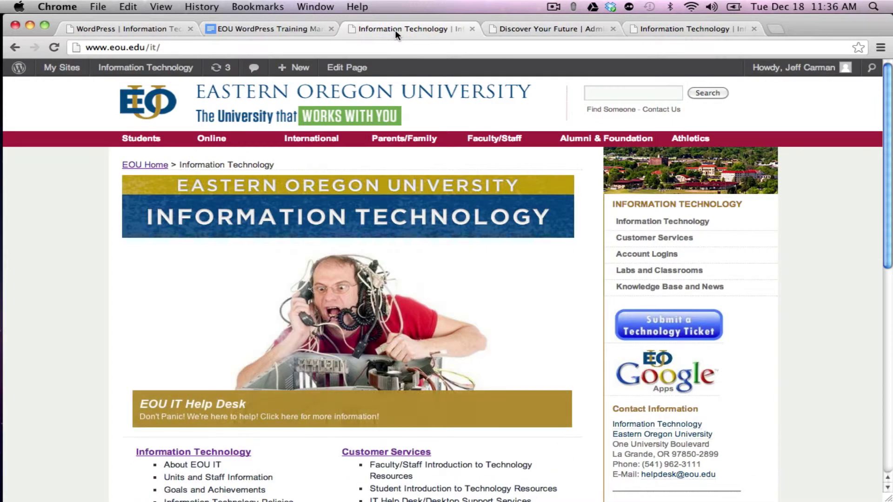
pyautogui.click(250, 28)
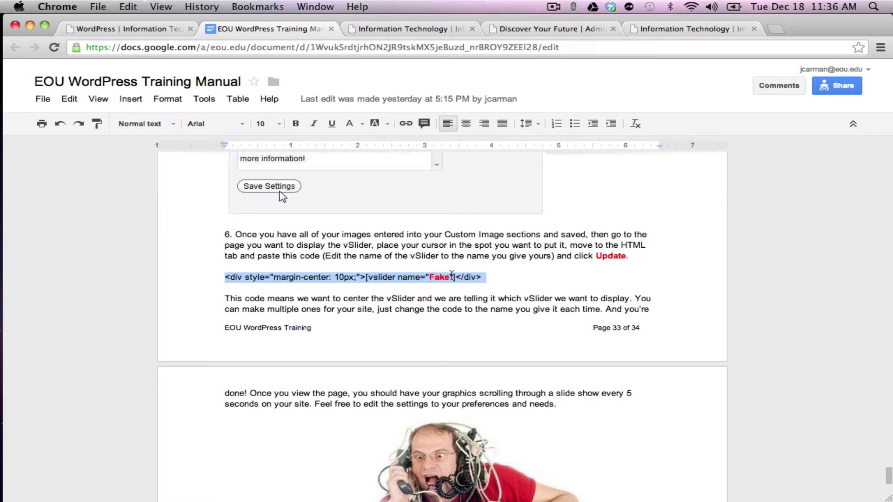
# Step: Select the IT_Home_Slider embed line in the HTML source of the Information Technology page and update the page
pyautogui.click(387, 30)
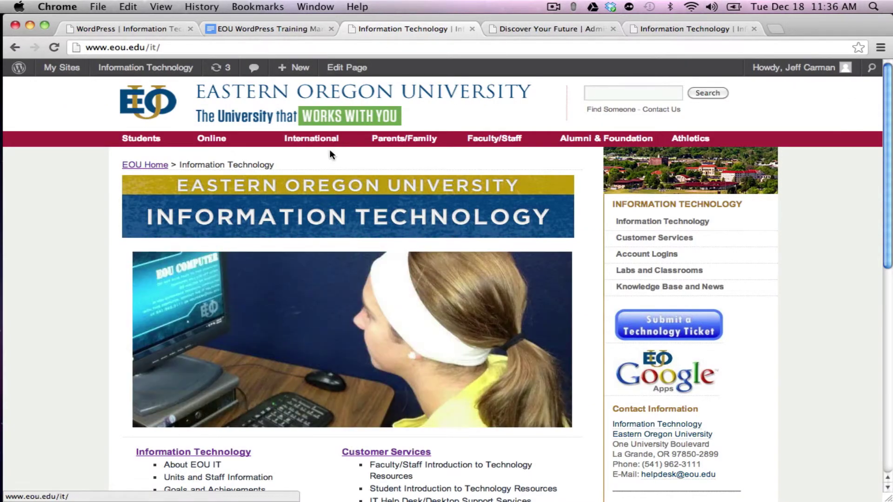
pyautogui.click(339, 72)
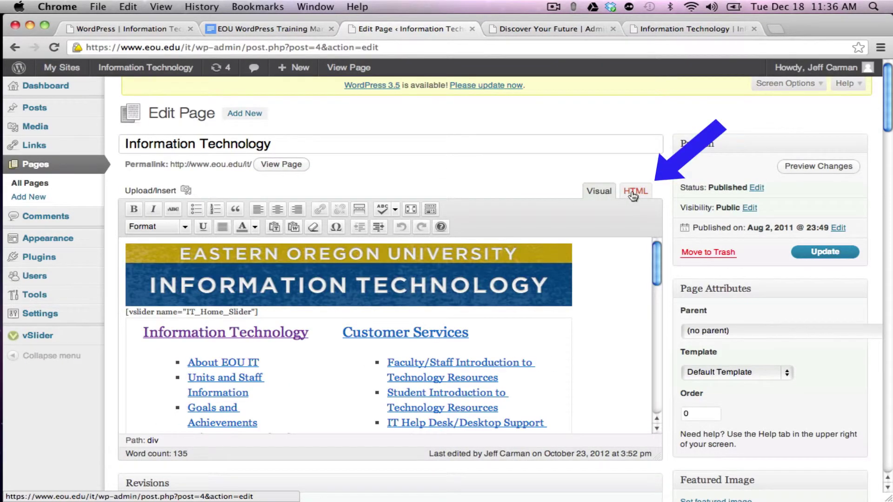
pyautogui.click(632, 194)
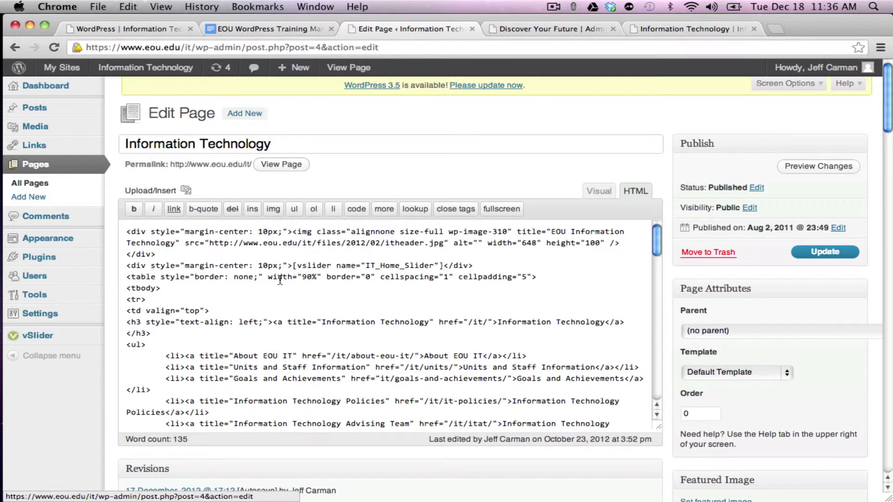
pyautogui.moveTo(127, 265); pyautogui.dragTo(477, 265)
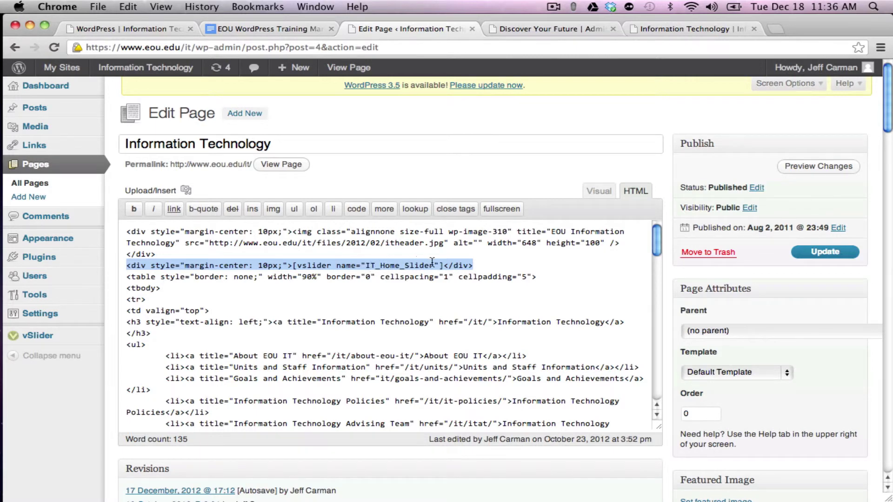
pyautogui.click(794, 253)
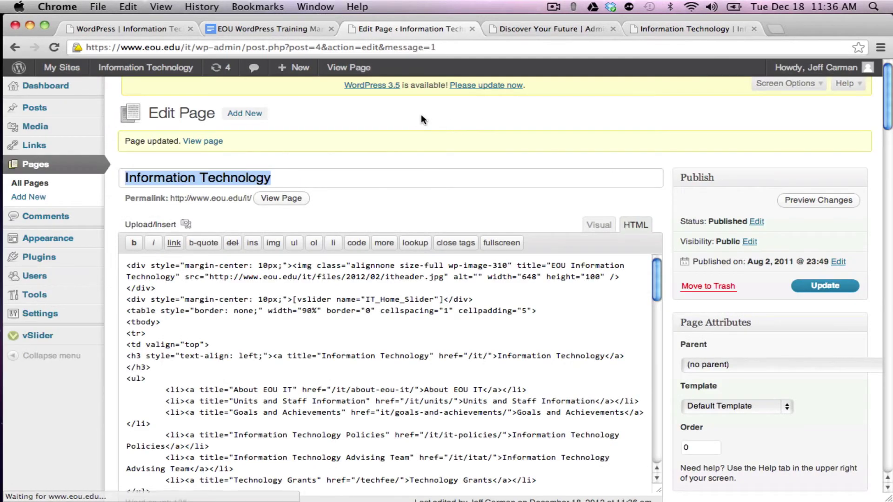